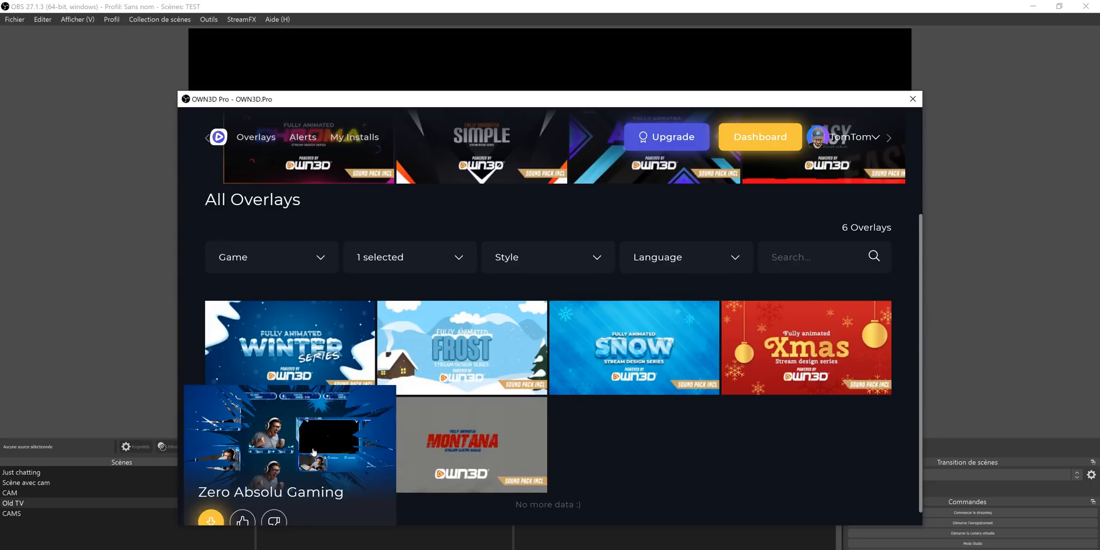
Step: Open the Zero Absolu Gaming overlay from the Own3D catalogue to preview its design
left_click(305, 437)
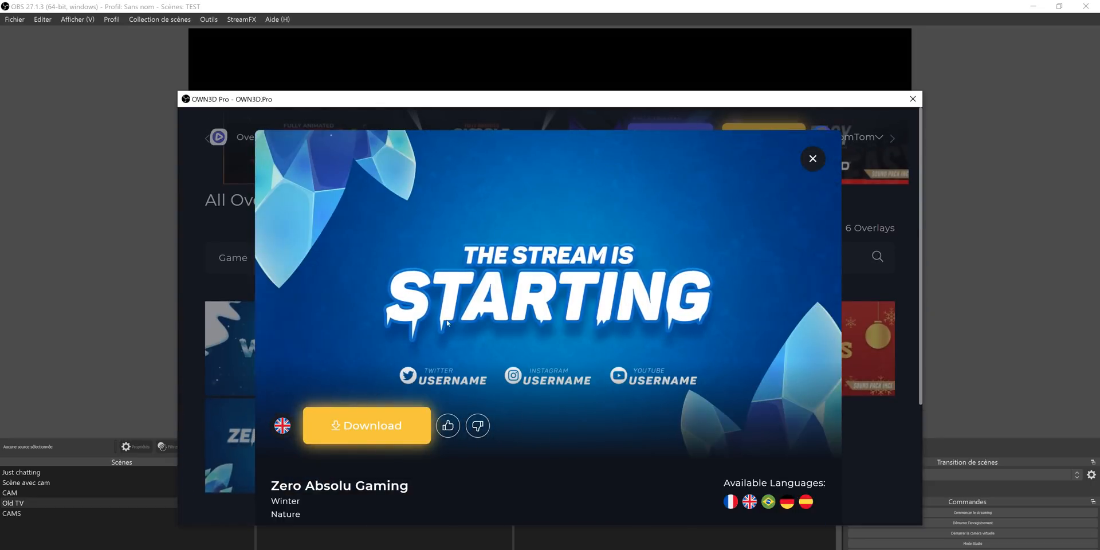
mouse_move(286, 436)
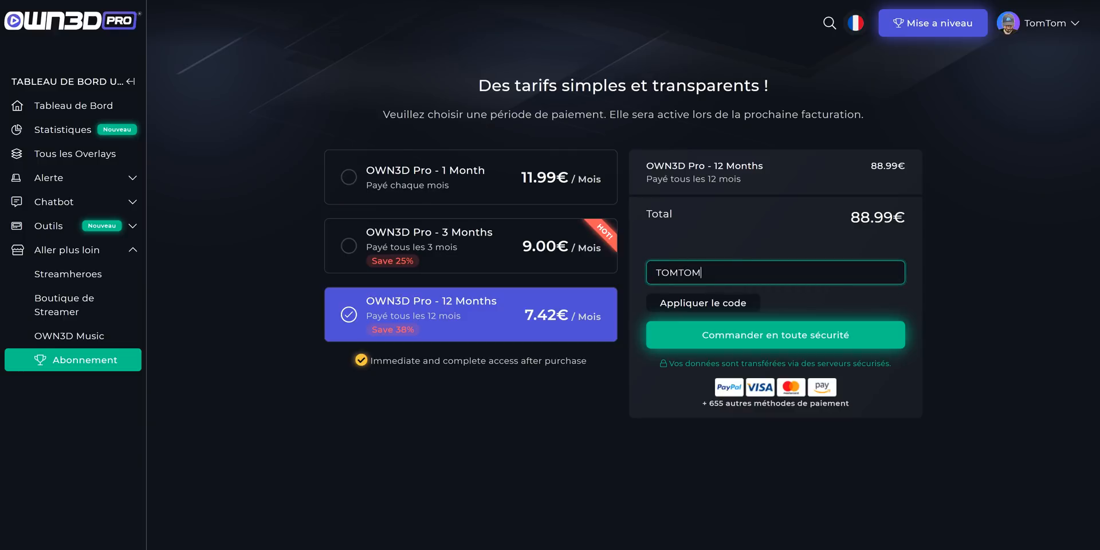
Step: Apply the promo code TOMTOM to the 12-month OWN3D Pro subscription order
left_click(725, 304)
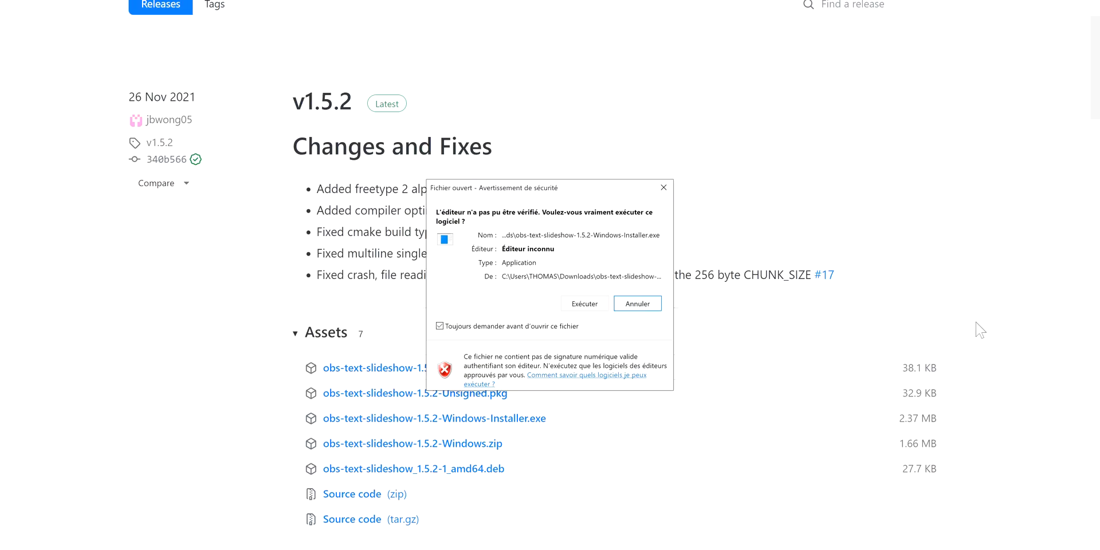
Step: Run the downloaded obs-text-slideshow-1.5.2 Windows installer despite its unverified publisher and go through its setup
left_click(595, 304)
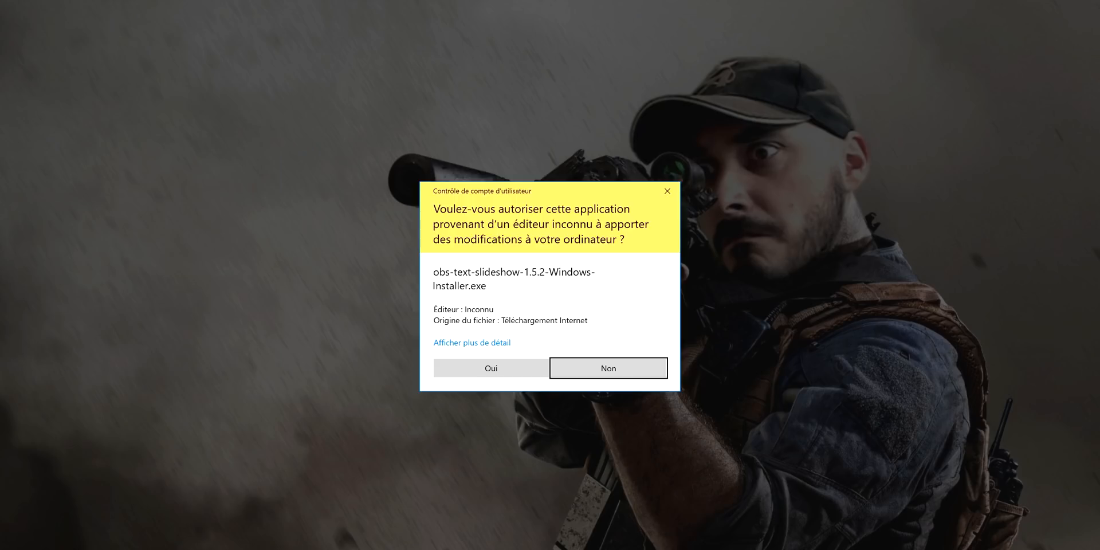
left_click(518, 367)
left_click(621, 378)
left_click(617, 381)
left_click(618, 380)
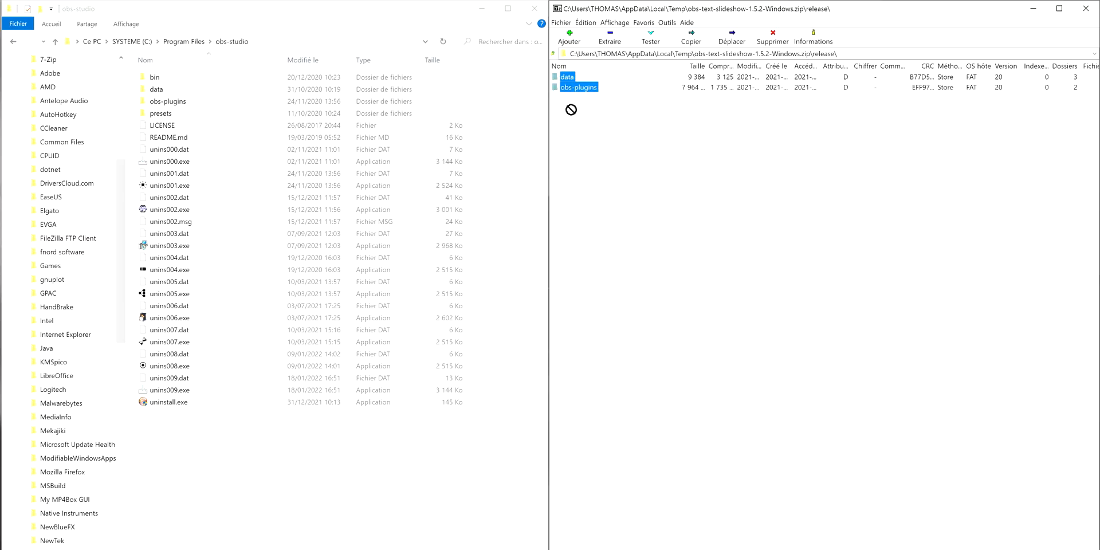
Step: Copy the archive's data and obs-plugins folders into C:\Program Files\obs-studio, replacing existing files and granting administrator rights
left_click_drag(498, 106, 498, 107)
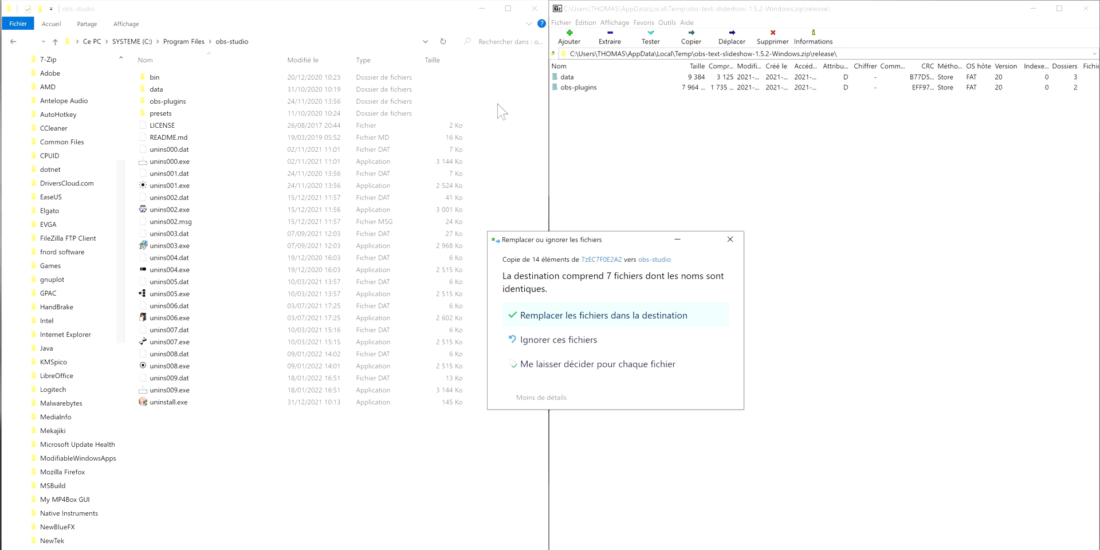
left_click(590, 316)
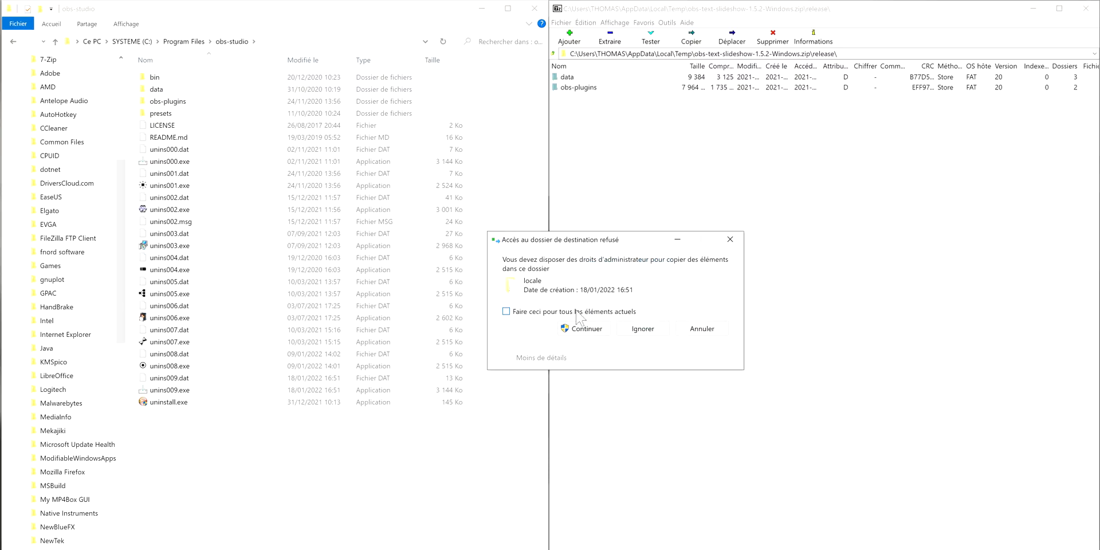
left_click(589, 331)
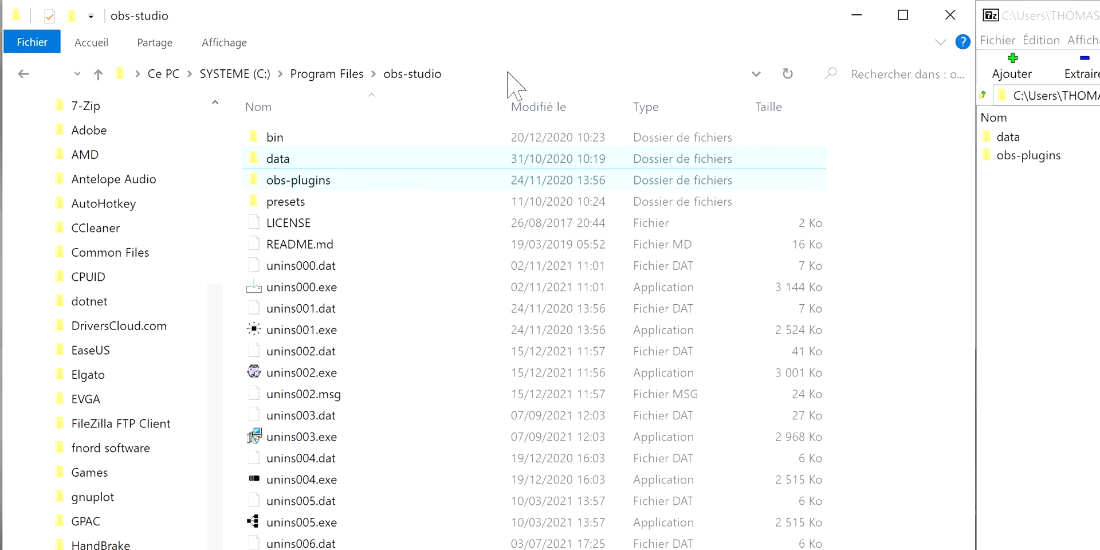
left_click(508, 74)
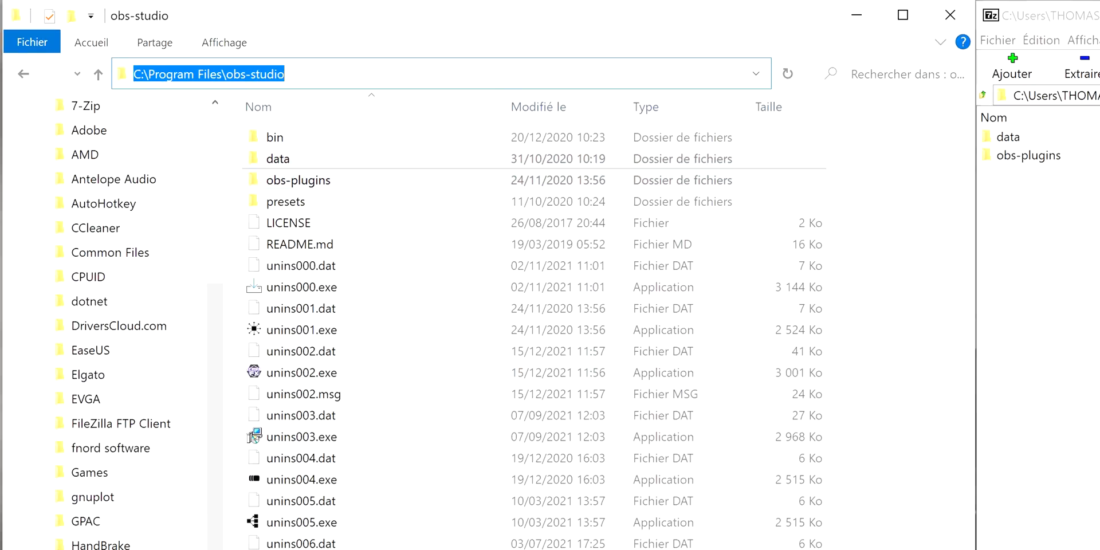
double_click(268, 74)
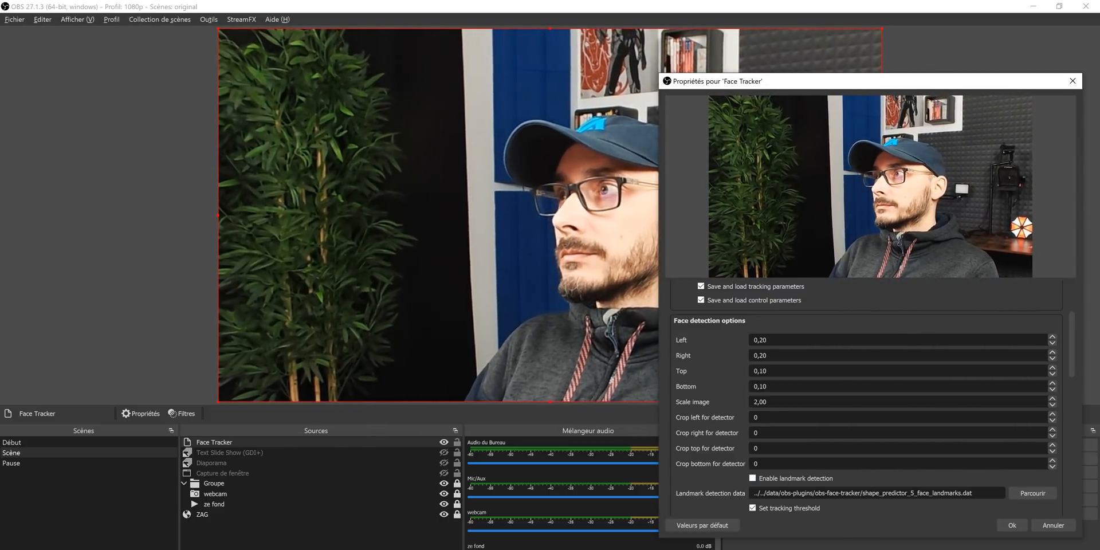
Step: Set the Face Tracker's Scale max to 4 in its tracking target location settings
scroll(729, 410, "down", 2)
scroll(729, 410, "down", 3)
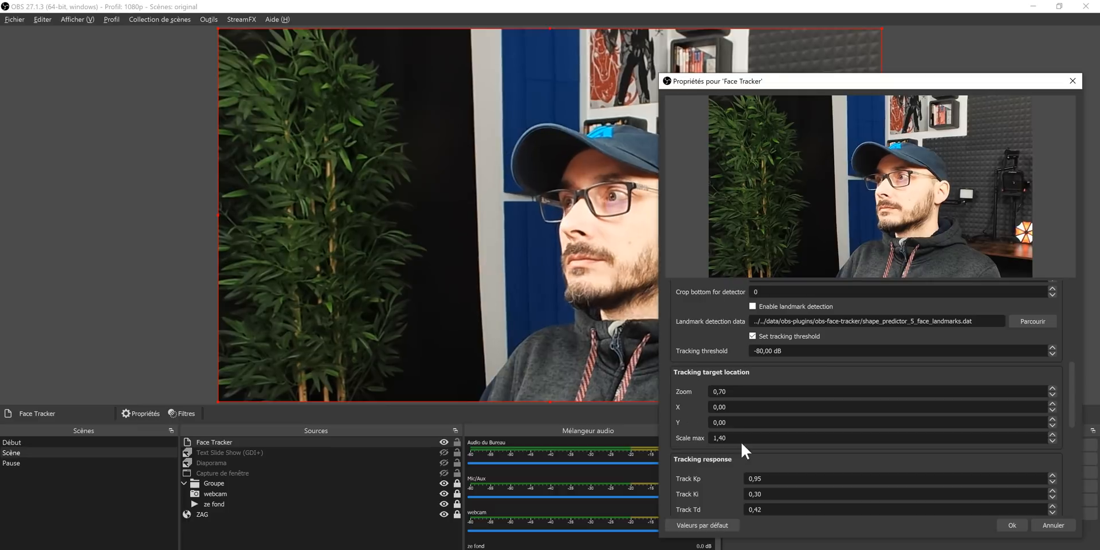
left_click_drag(741, 442, 697, 439)
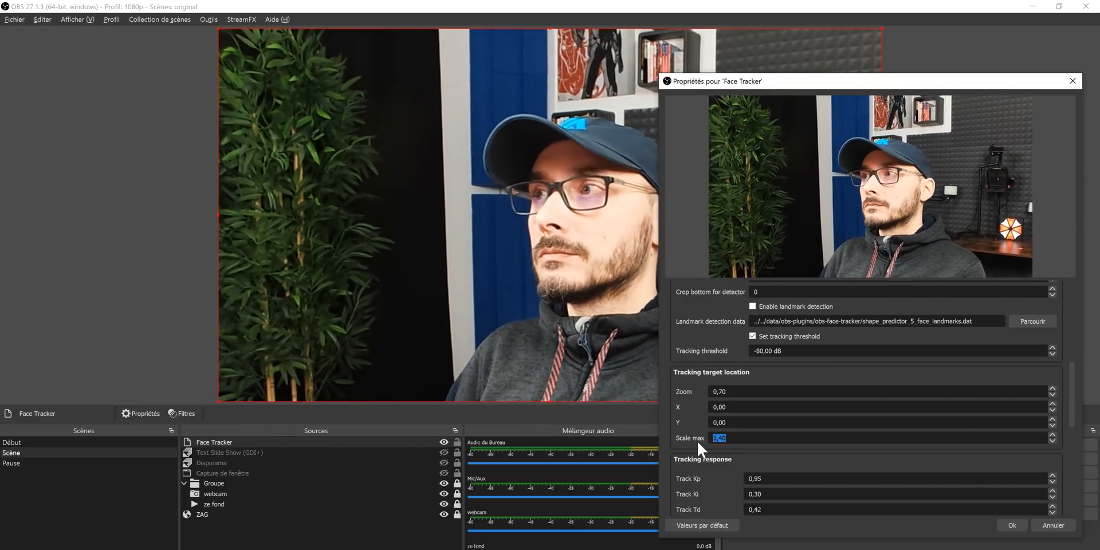
type("4")
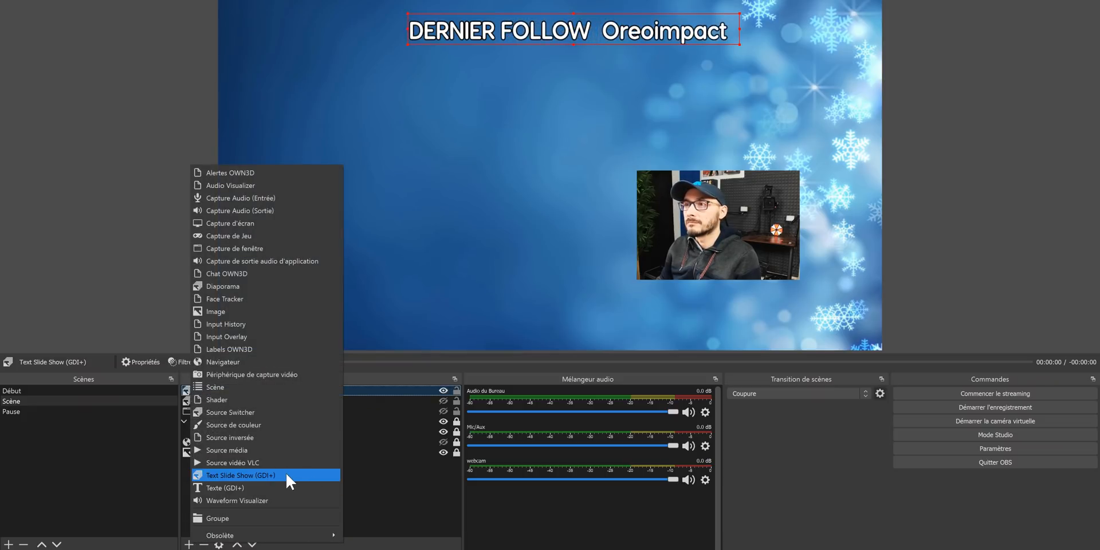
Step: Open the Text Slide Show (GDI+) properties, go through the slide texts and make the source read from multiple files
left_click(367, 388)
double_click(367, 388)
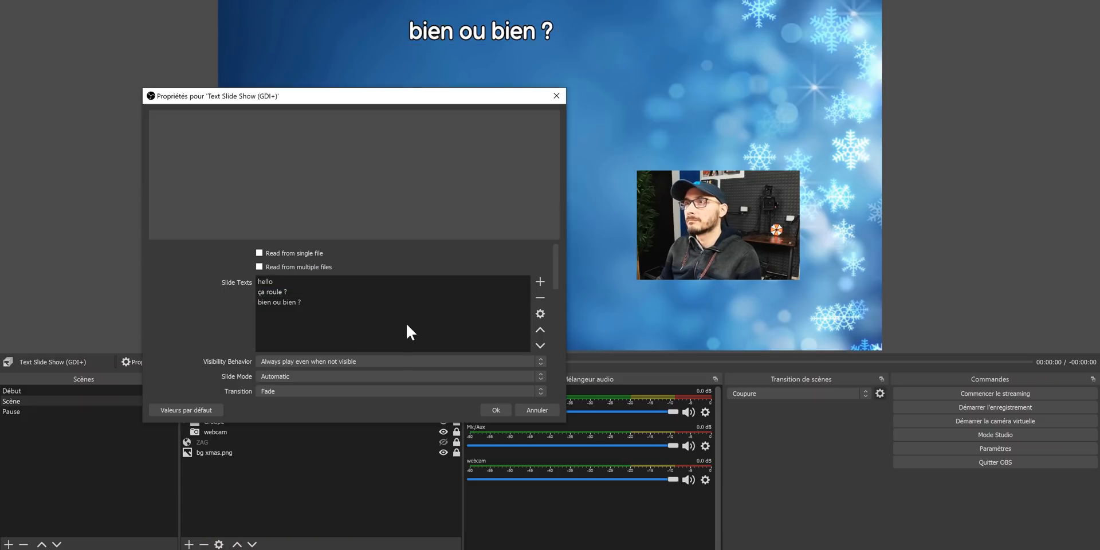
left_click(304, 292)
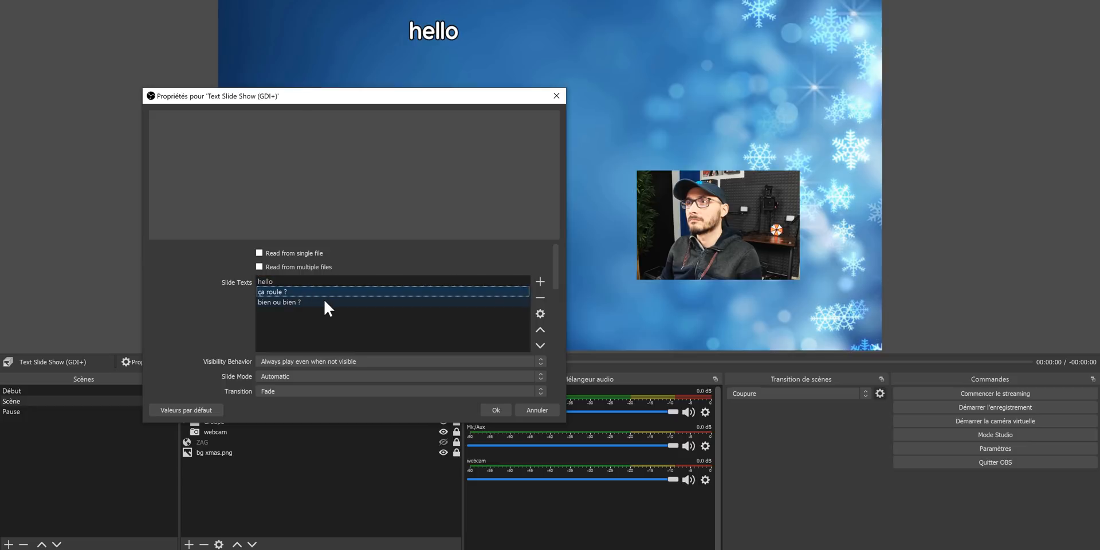
left_click(323, 302)
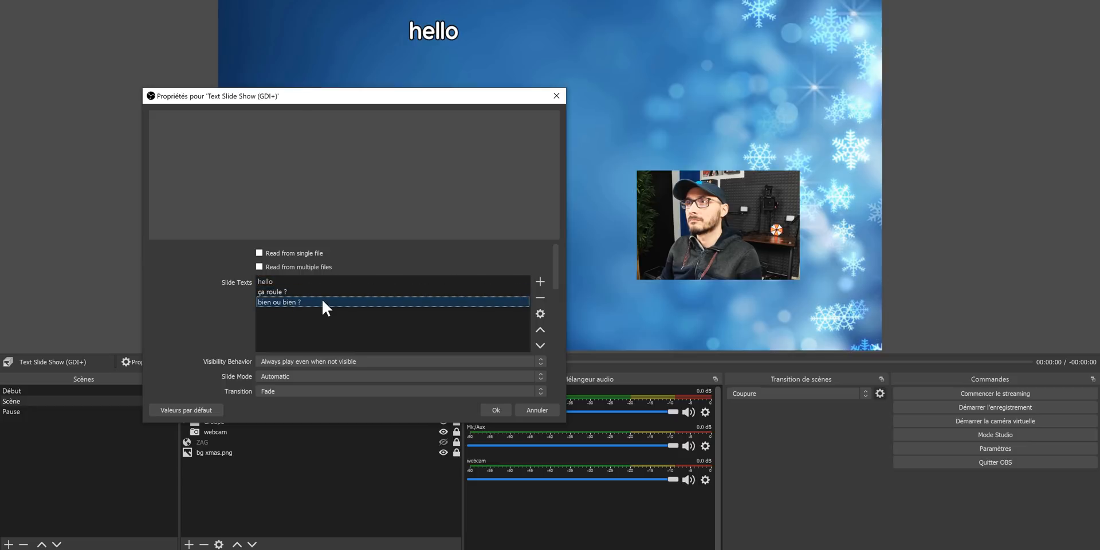
left_click(267, 265)
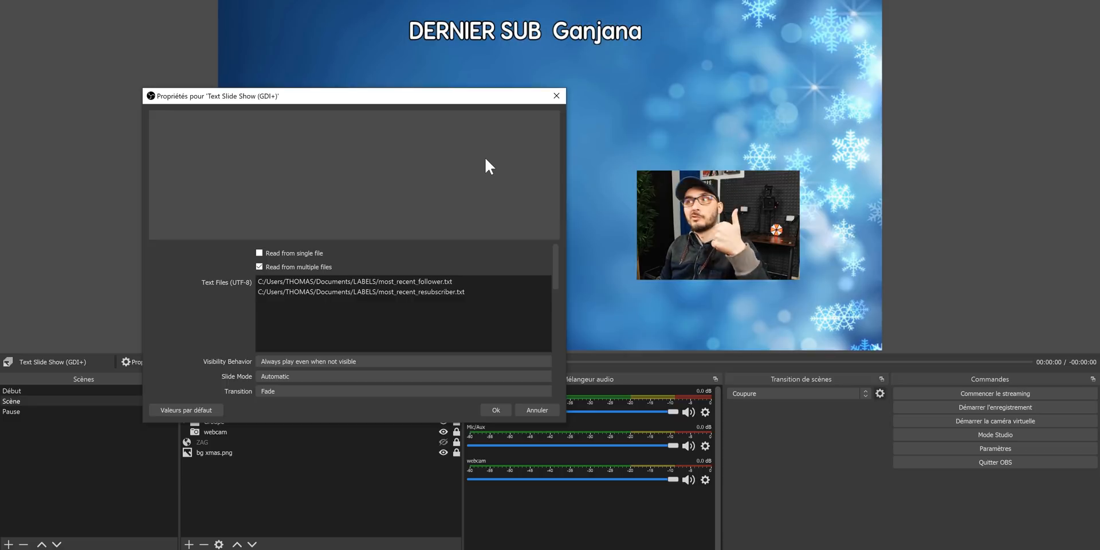
Step: Rearrange the Text Slide Show properties window and set the text color to #ff557f
scroll(219, 335, "down", 2)
scroll(217, 332, "down", 2)
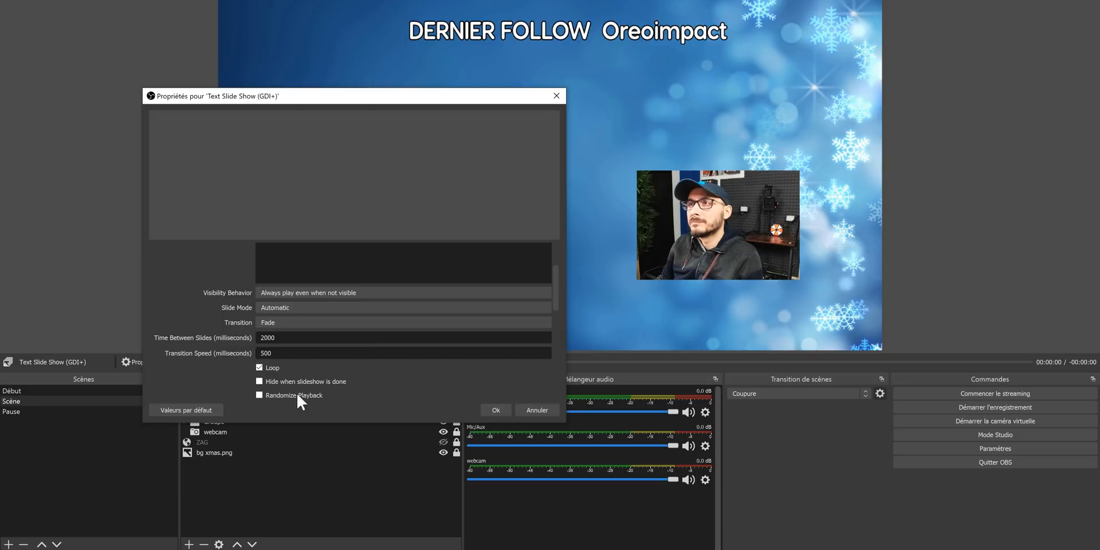
left_click_drag(339, 422, 340, 473)
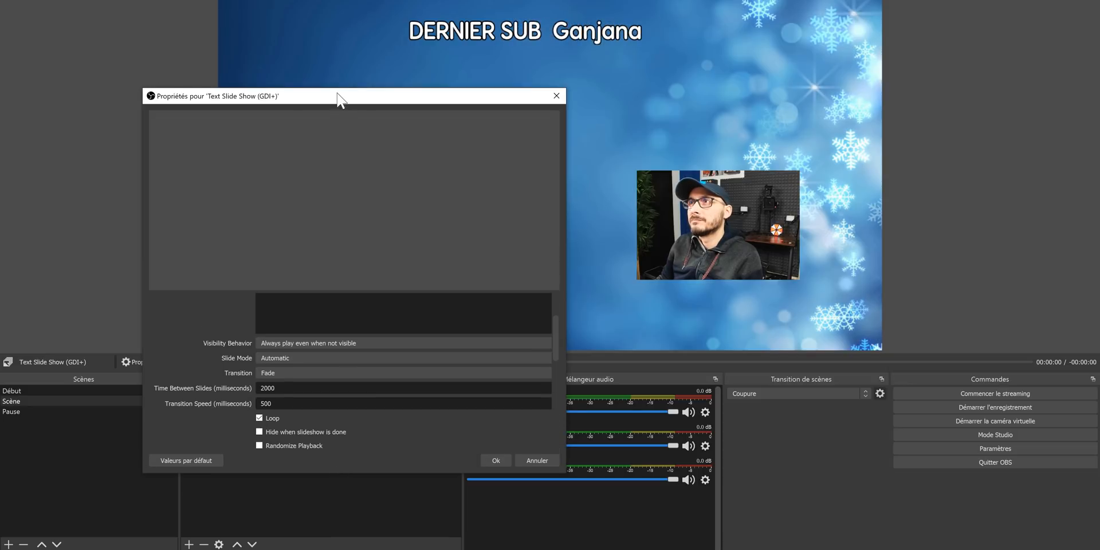
left_click_drag(338, 99, 323, 65)
left_click_drag(345, 263, 329, 207)
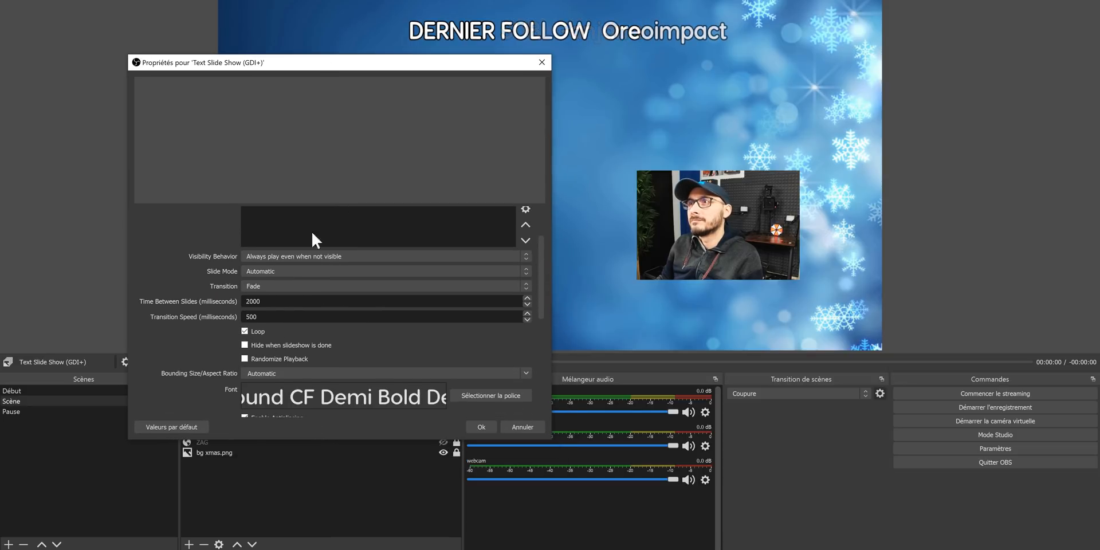
scroll(224, 342, "down", 2)
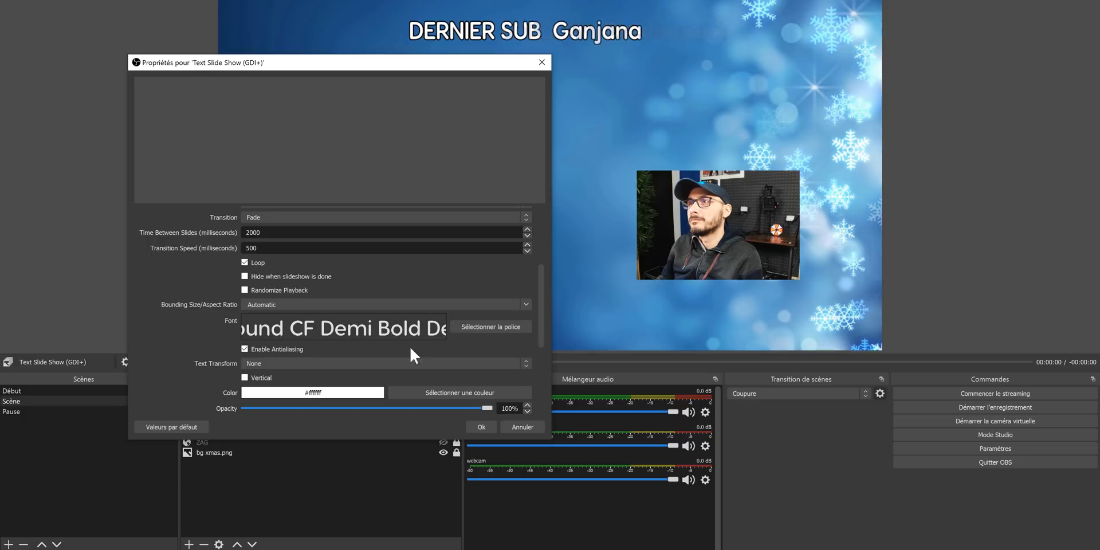
scroll(409, 345, "down", 2)
left_click(433, 358)
left_click(252, 221)
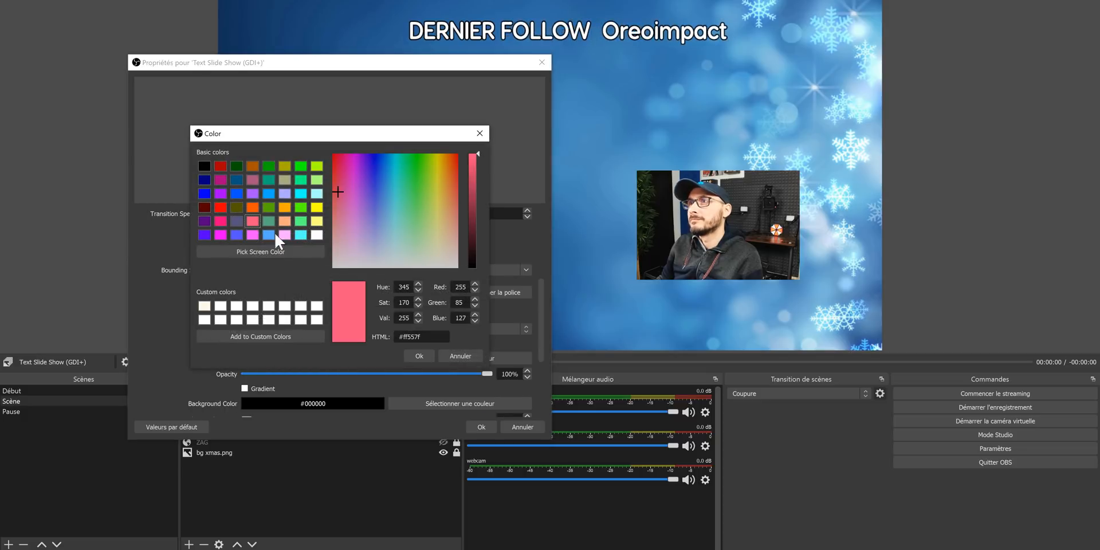
left_click(413, 357)
Step: Set the slideshow text's outline color to white (#ffffff) and adjust the outline size
scroll(221, 352, "down", 3)
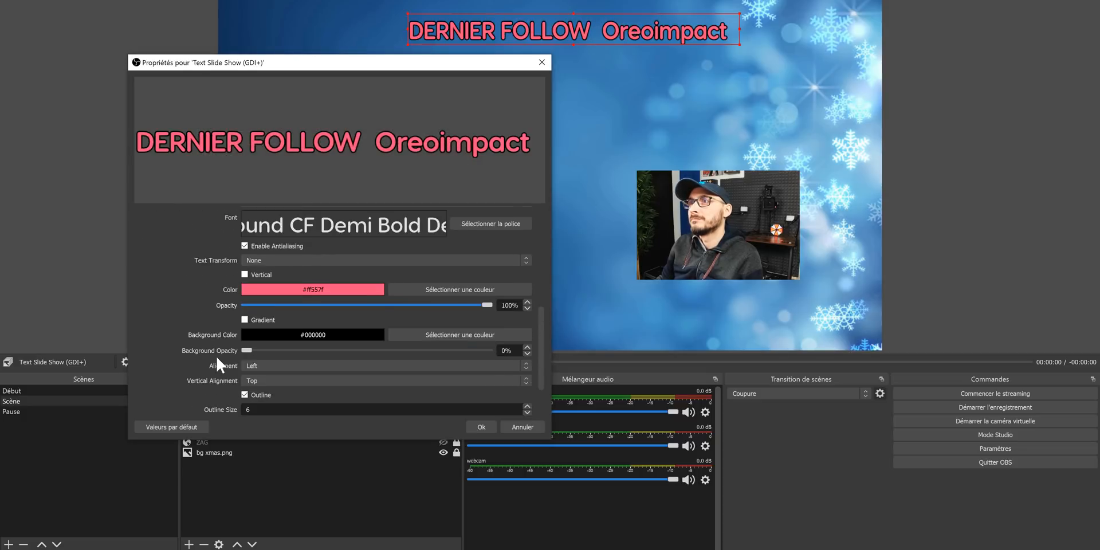
left_click(422, 390)
left_click(316, 235)
left_click(418, 357)
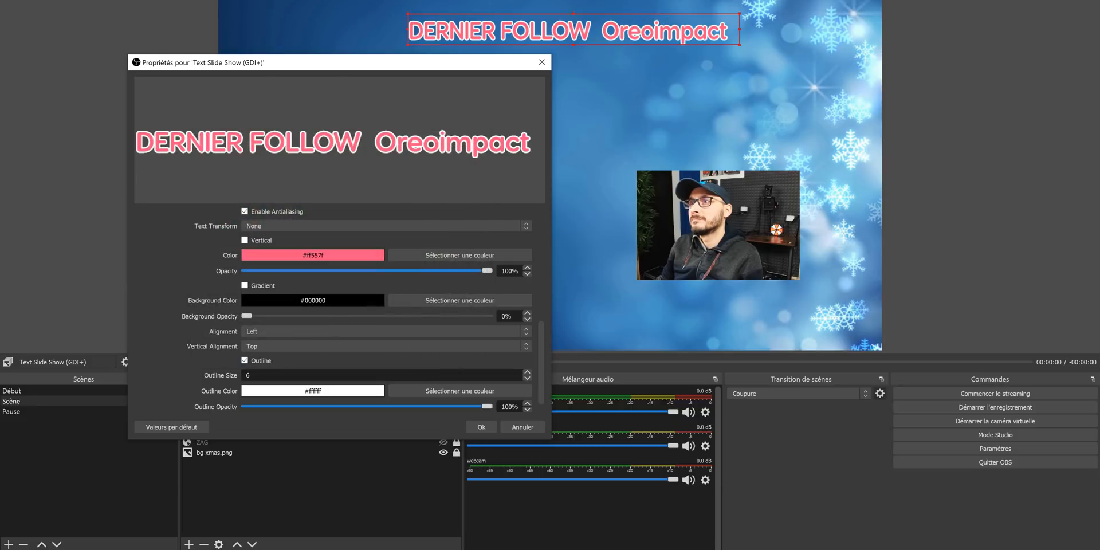
double_click(527, 378)
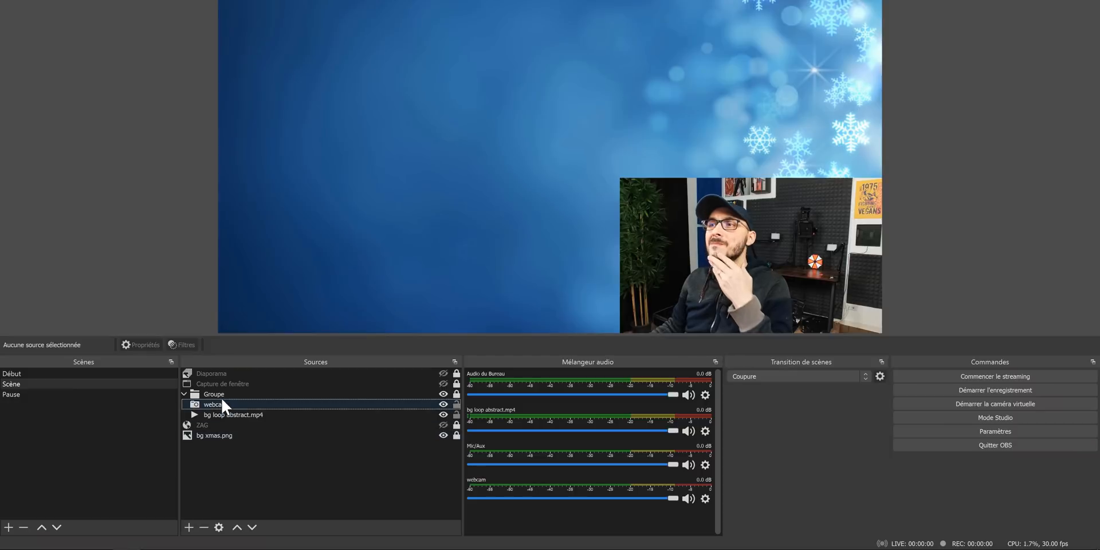
Step: Enable the Virtual Background Detector and Renderer filters on the webcam source and turn off the detector's thresholding
left_click(224, 401)
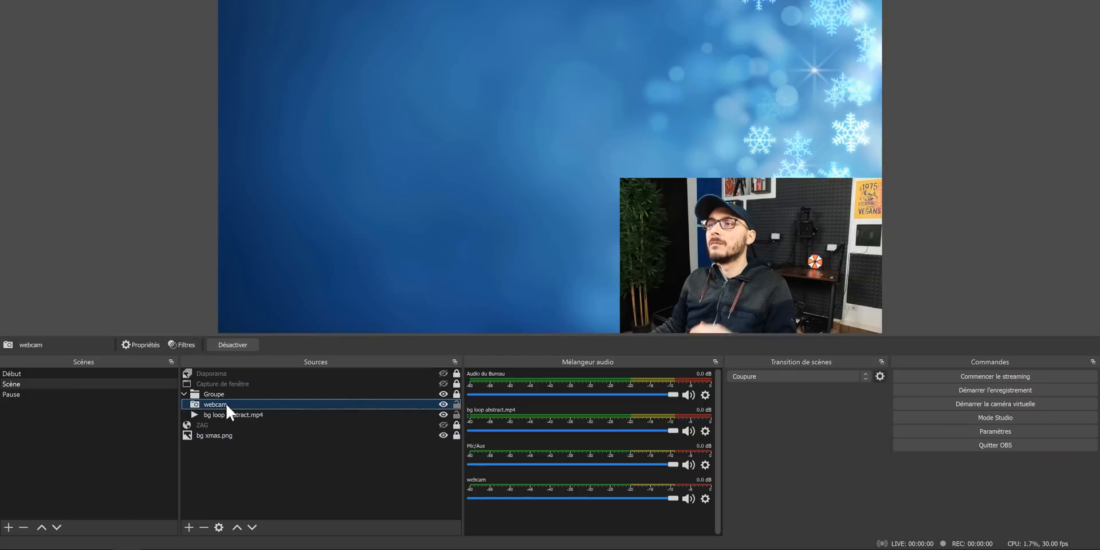
left_click(182, 345)
left_click_drag(540, 36, 298, 35)
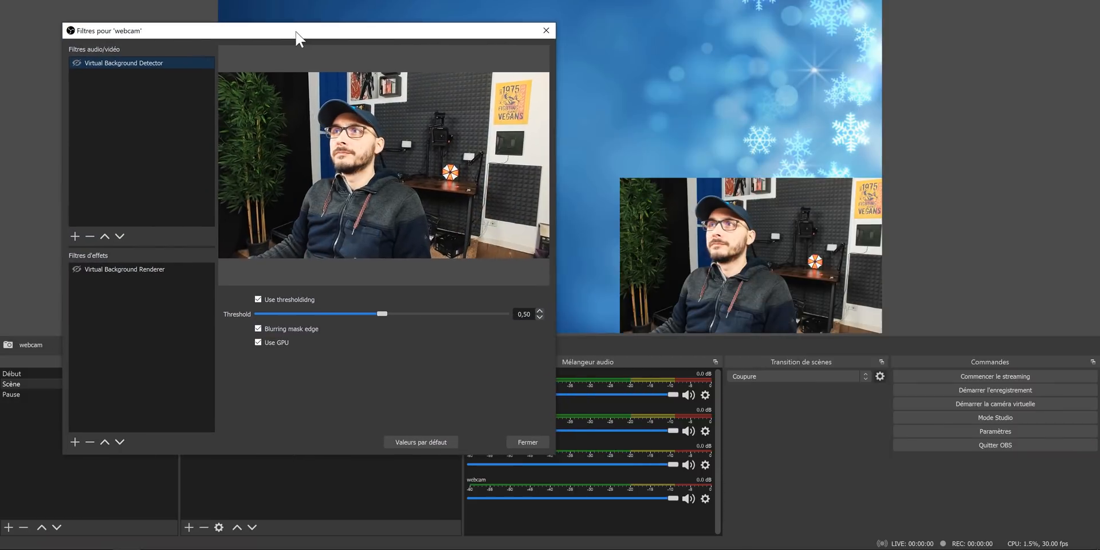
left_click(77, 269)
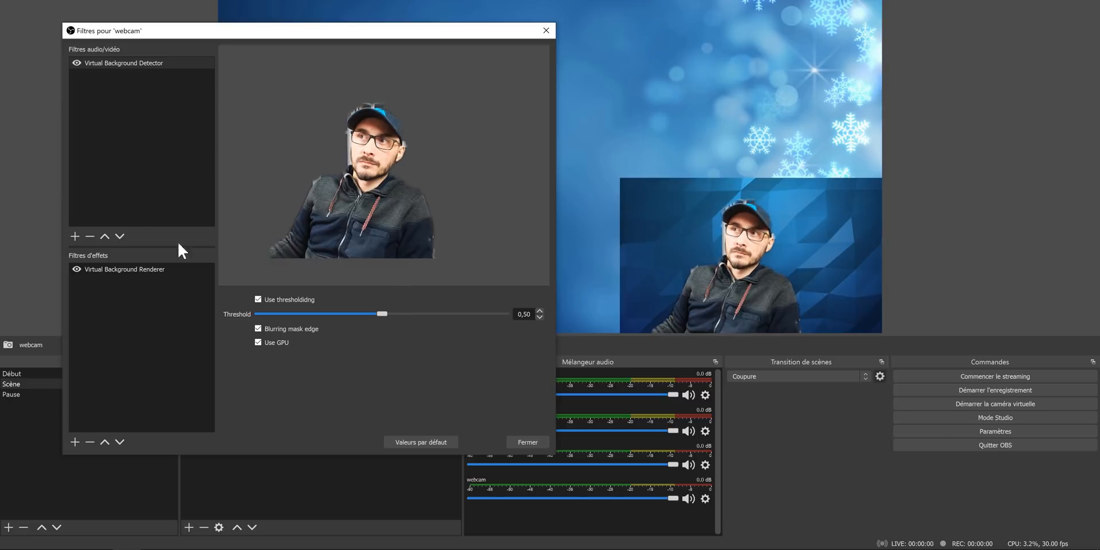
left_click(258, 299)
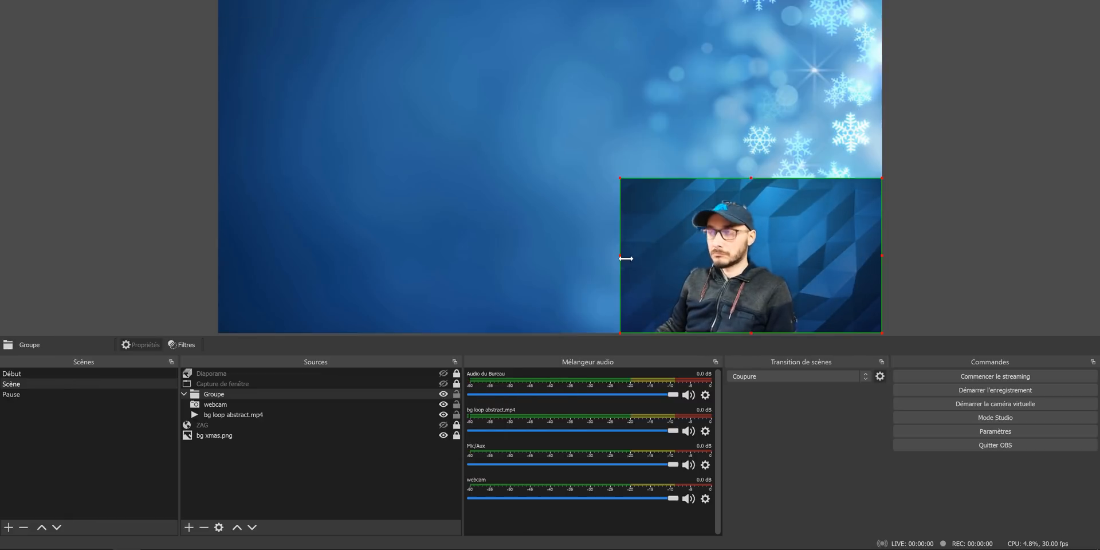
Step: Crop the webcam group on all four sides and place it in the lower-right corner of the scene
left_click_drag(623, 258, 639, 258)
left_click_drag(883, 257, 841, 257)
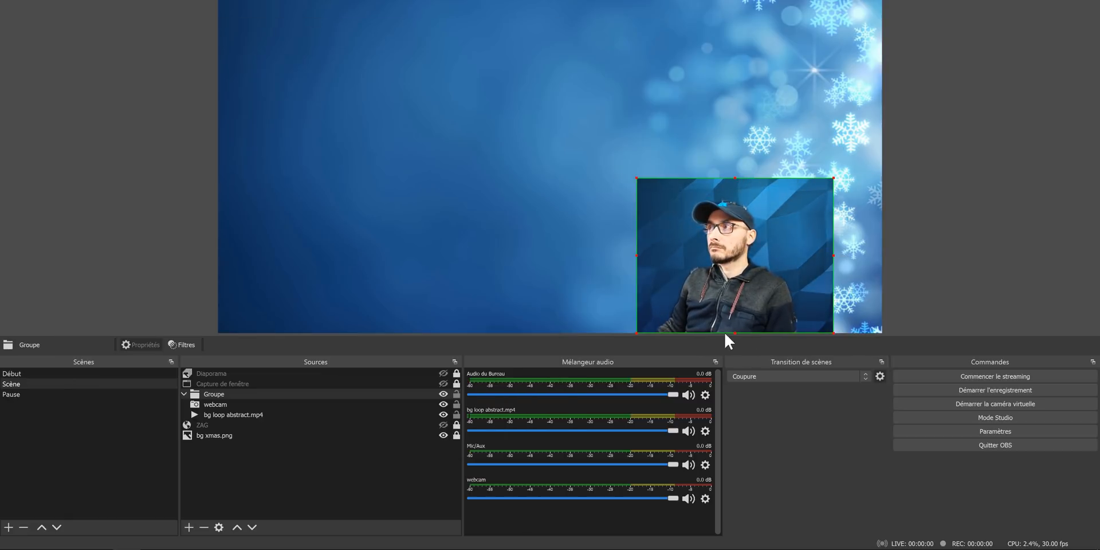
left_click_drag(736, 333, 738, 315)
left_click_drag(738, 185, 739, 197)
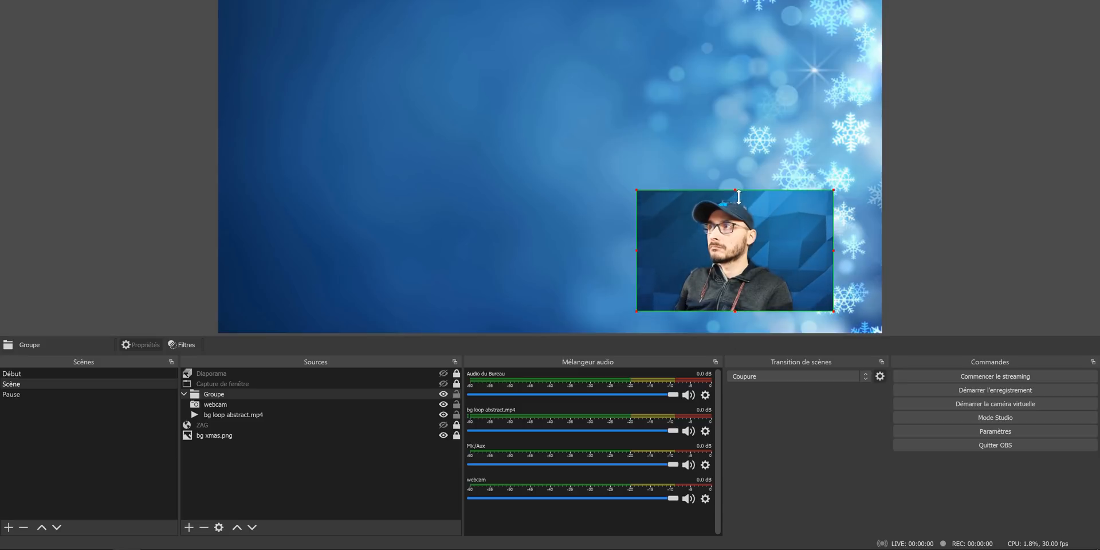
left_click_drag(646, 251, 659, 251)
left_click_drag(763, 260, 818, 290)
left_click(951, 253)
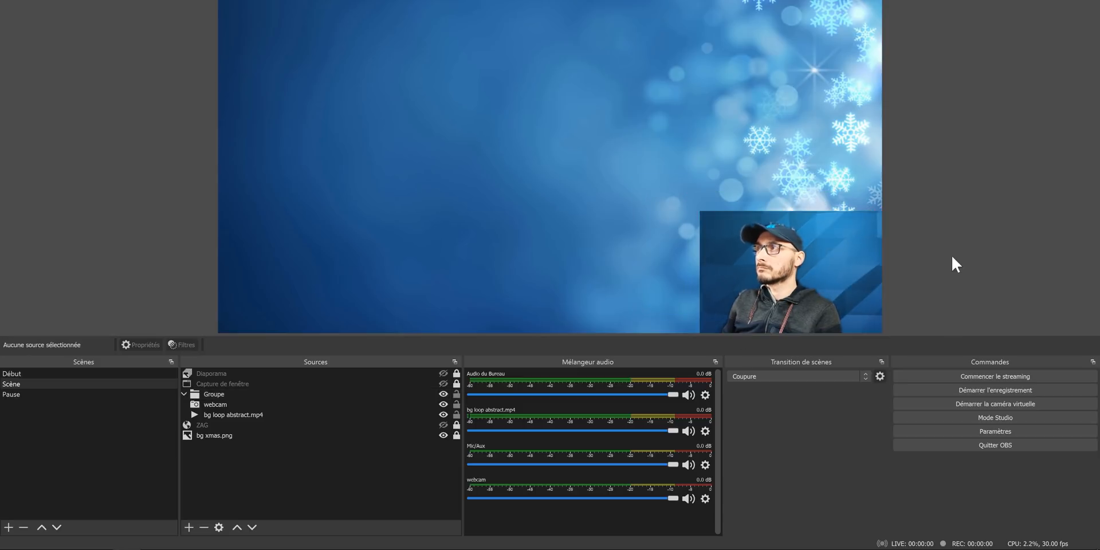